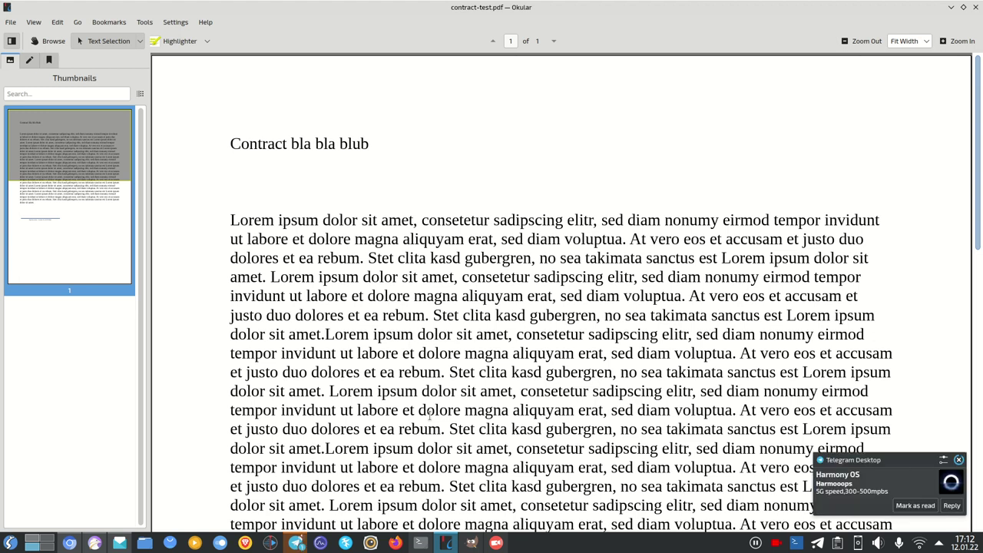
- Dismiss the chat notification and scroll down to the contract's signature line
left_click(959, 459)
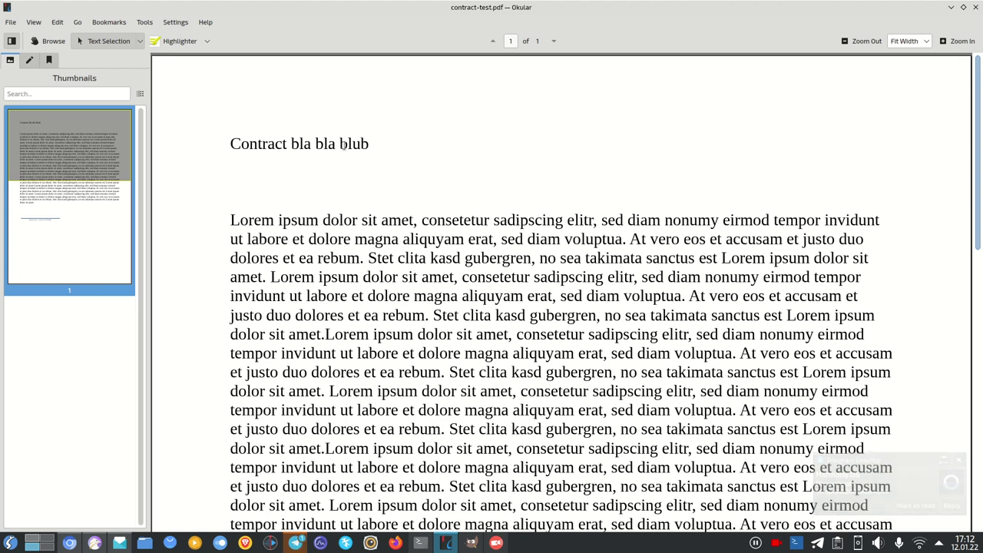
left_click(144, 23)
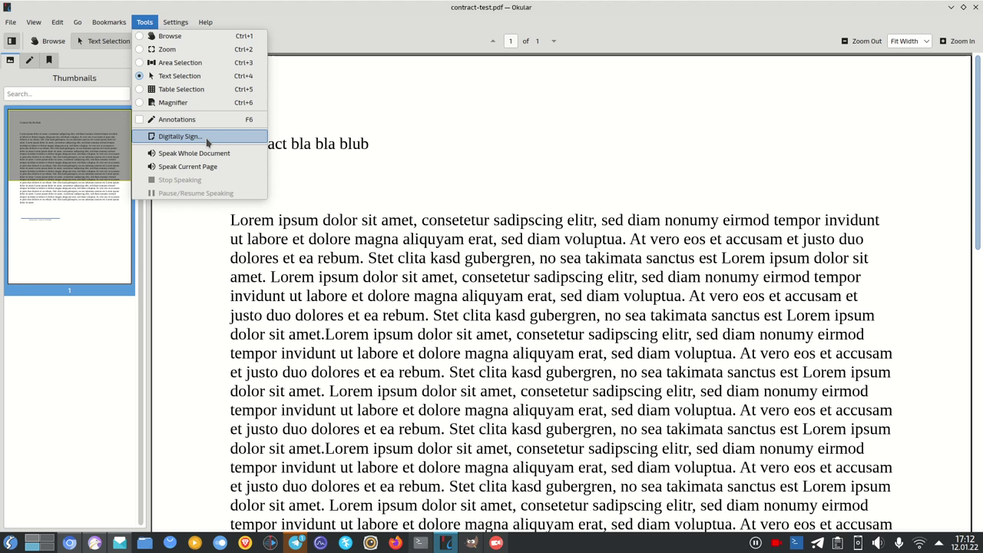
left_click(356, 244)
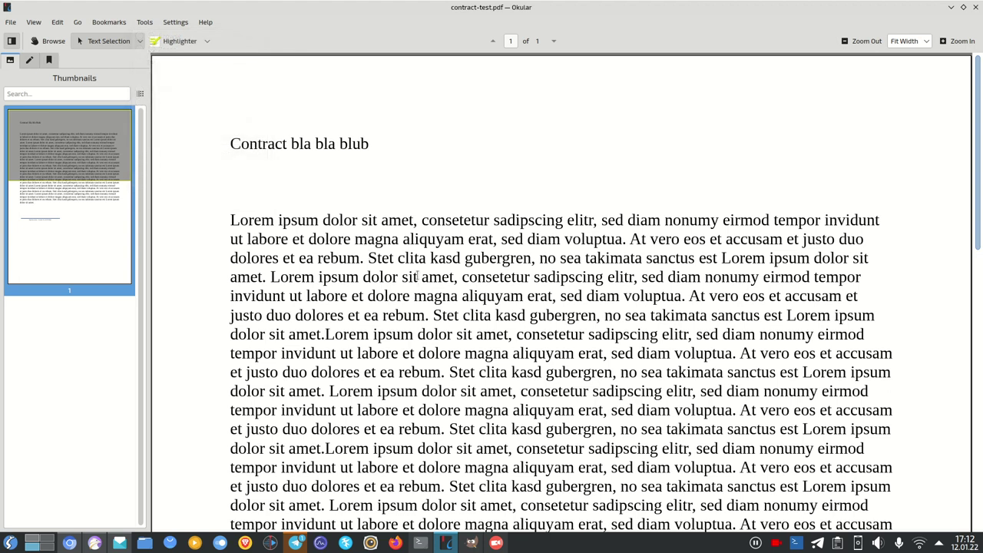
scroll(417, 276, "down", 5)
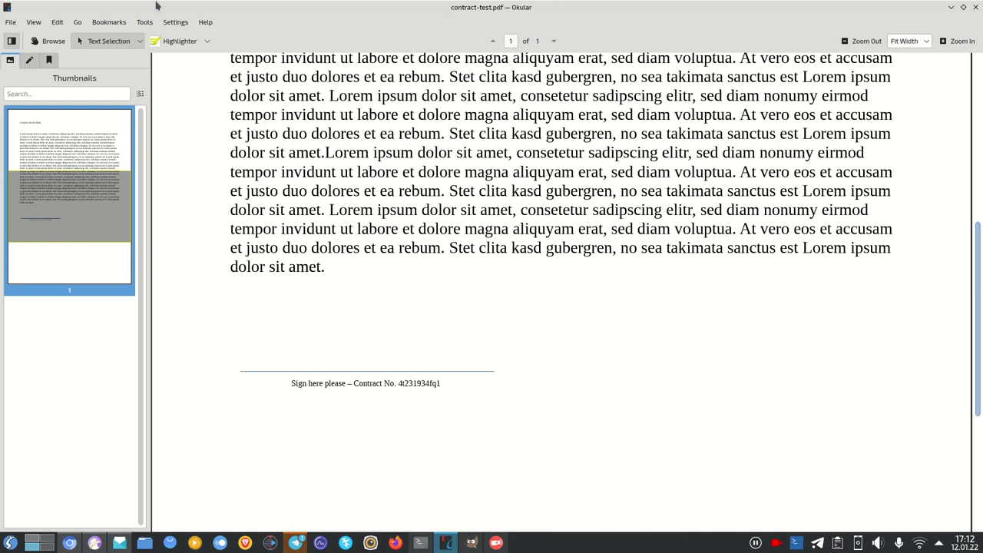
- Enable the annotation tools and highlight 'ut labore et dolore ma' in yellow
left_click(145, 24)
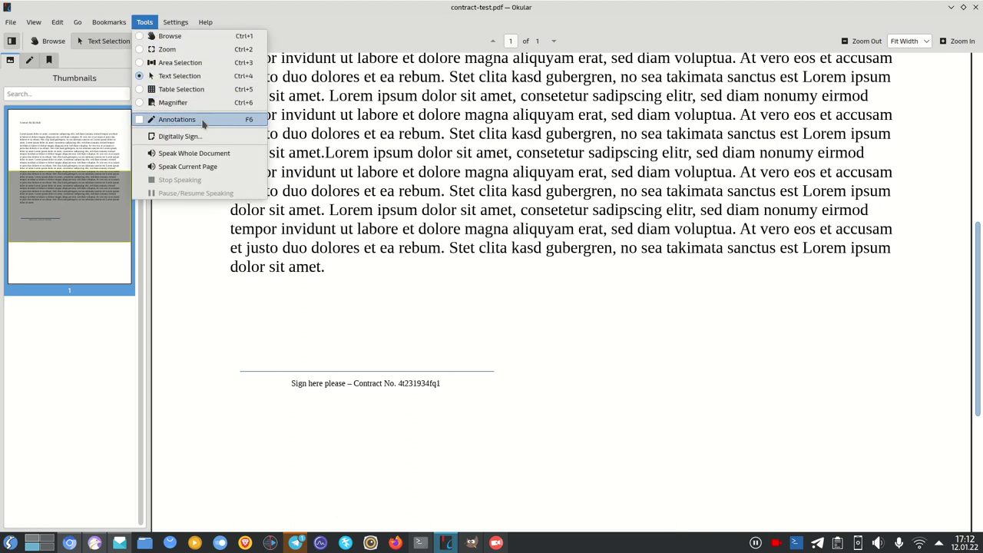
left_click(202, 119)
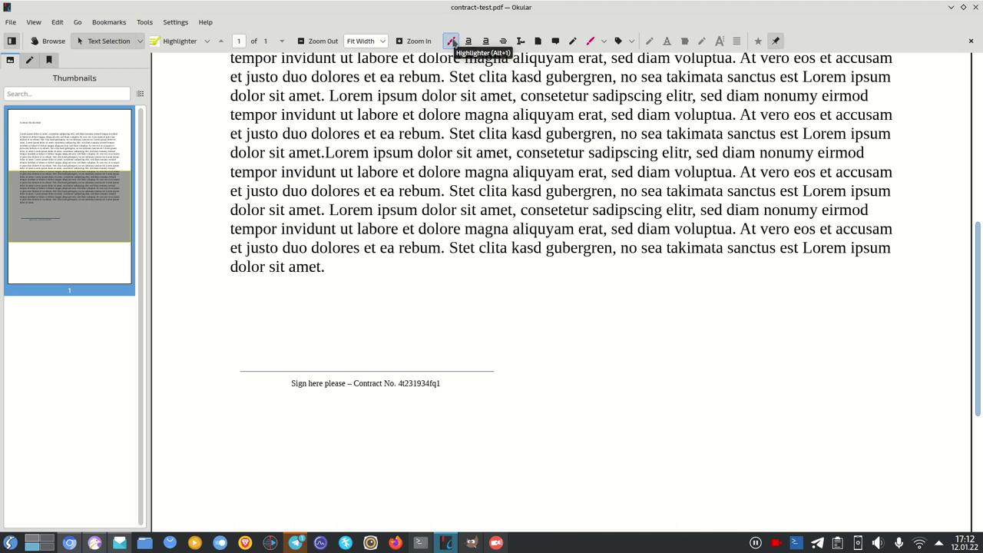
left_click(452, 41)
left_click_drag(341, 229, 486, 229)
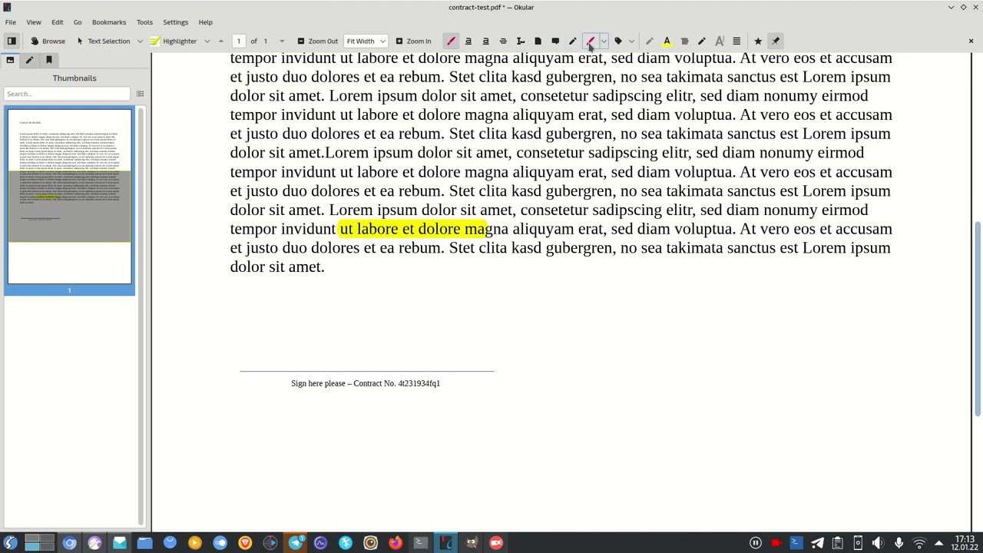
- Select the line tool and look over the shape options without changing them
left_click(590, 43)
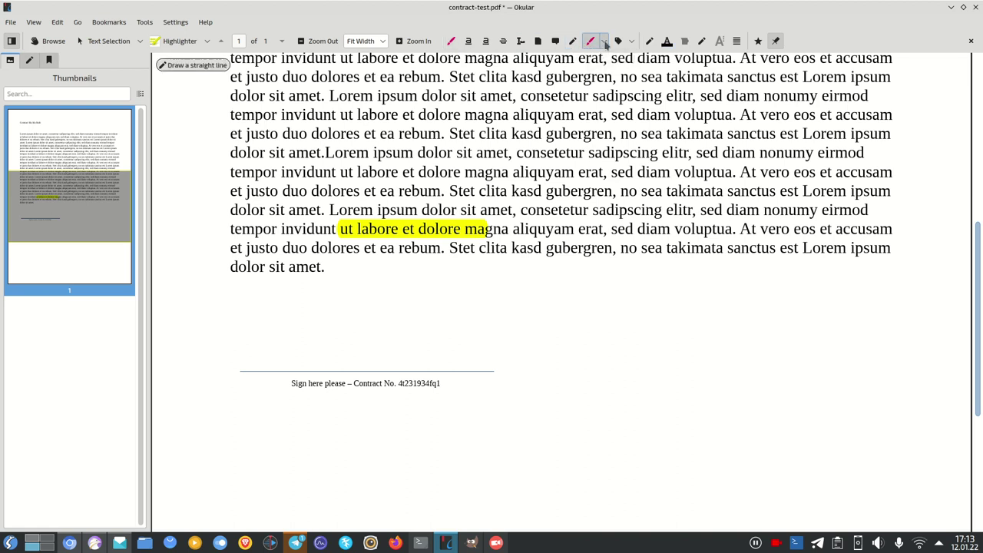
left_click(604, 41)
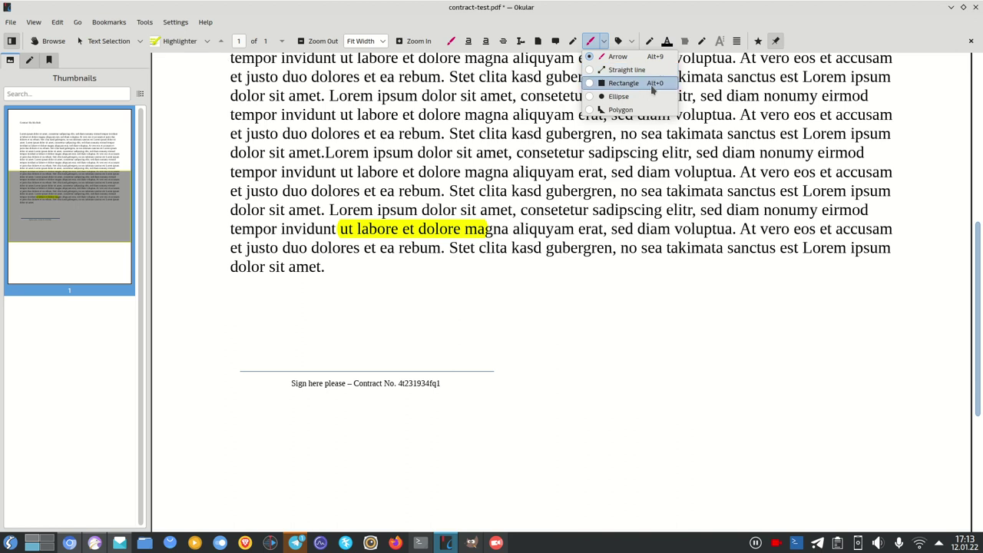
left_click(617, 41)
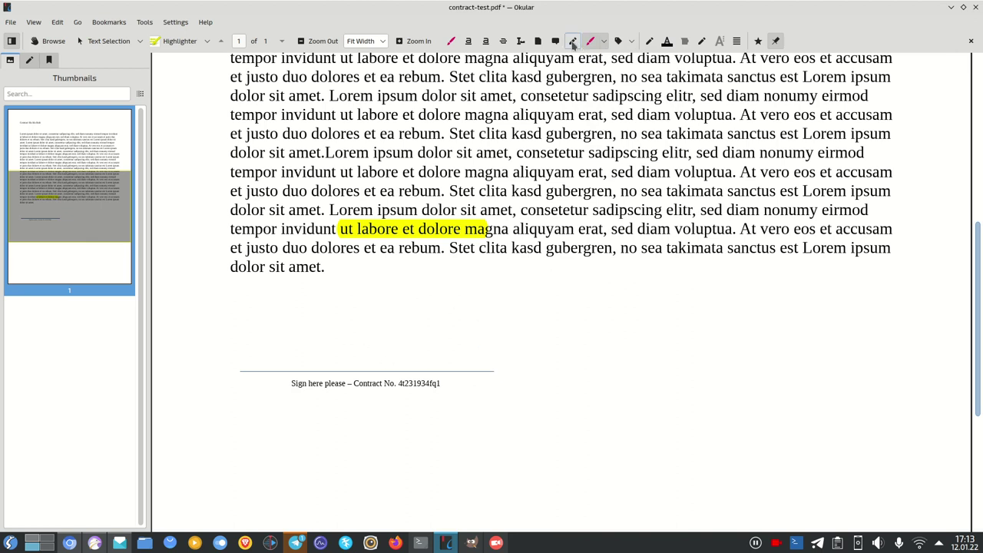
- Set Freehand Line to blue, sketch a trial signature over the line, then undo it
left_click(572, 43)
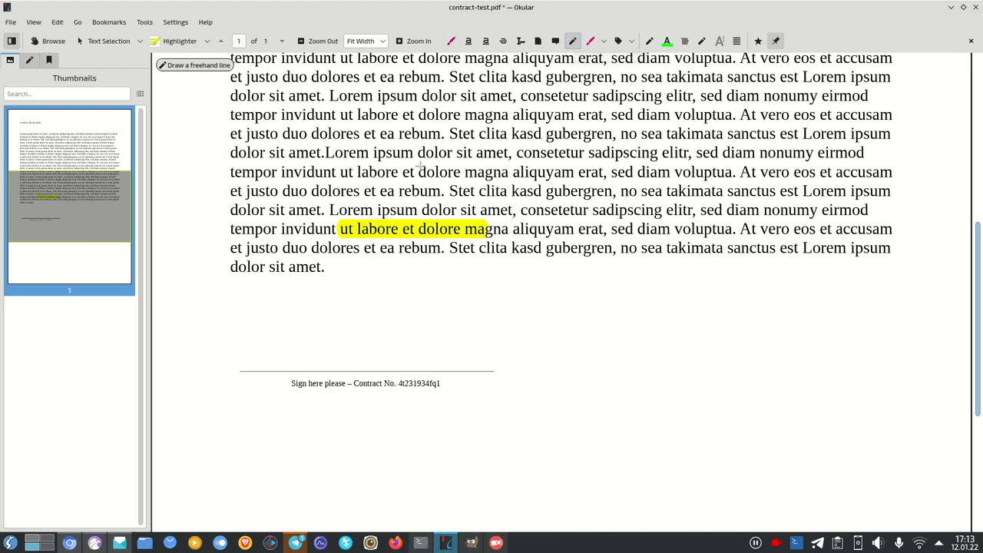
left_click(666, 44)
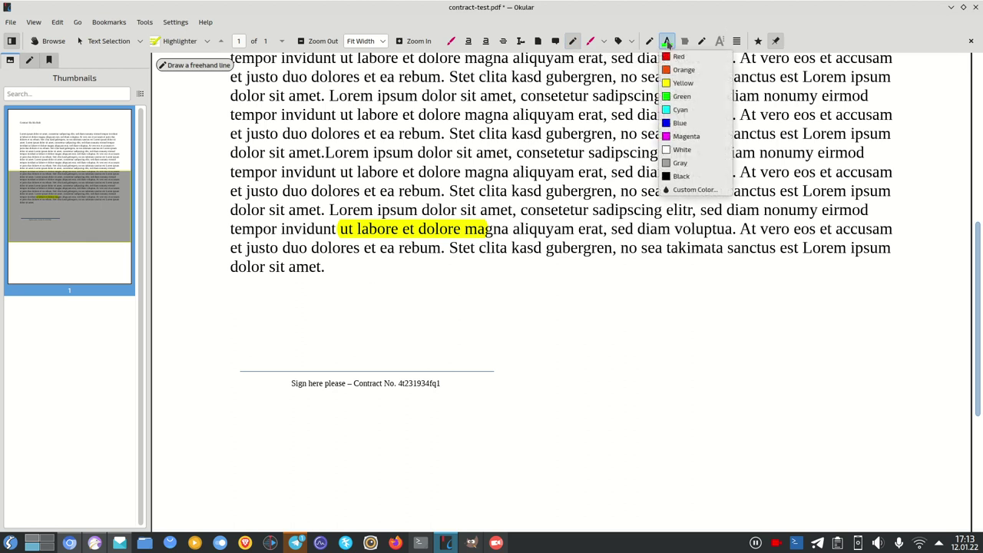
left_click(679, 122)
mouse_move(317, 332)
left_mouse_down()
mouse_move(350, 361)
mouse_move(358, 342)
mouse_move(513, 337)
left_mouse_up()
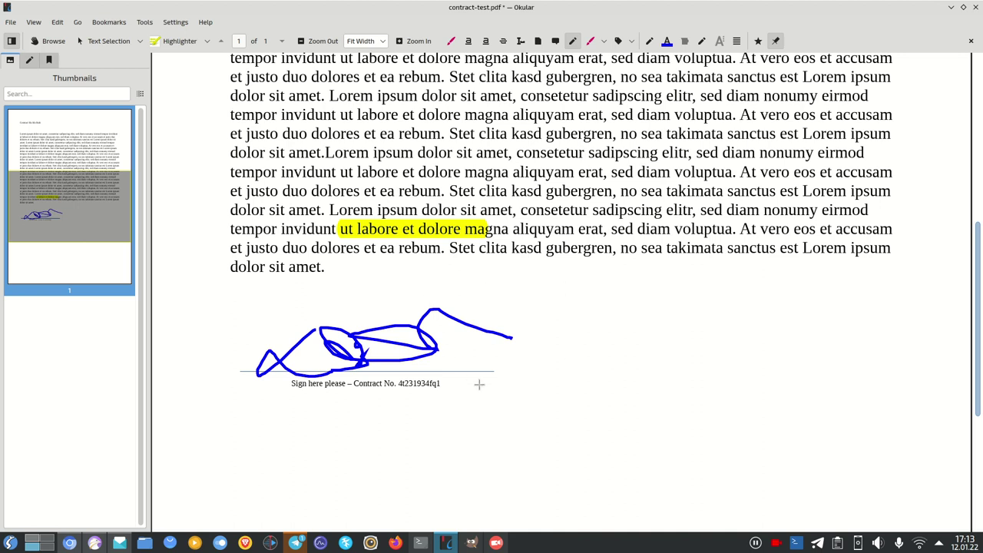
key("ctrl+z")
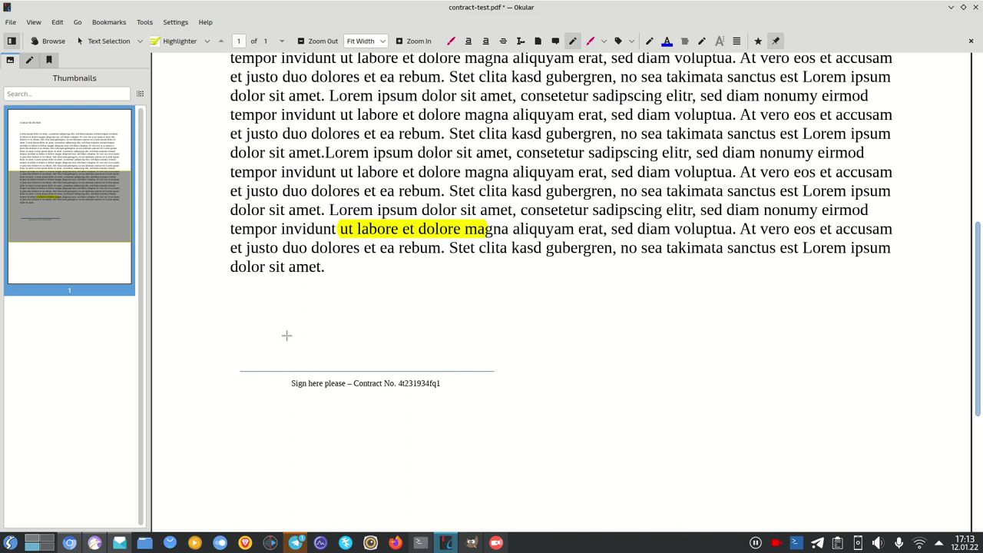
- Draw a signature across the line and reduce the freehand line width to 1.00
mouse_move(286, 336)
left_mouse_down()
mouse_move(404, 325)
mouse_move(436, 348)
mouse_move(485, 345)
left_mouse_up()
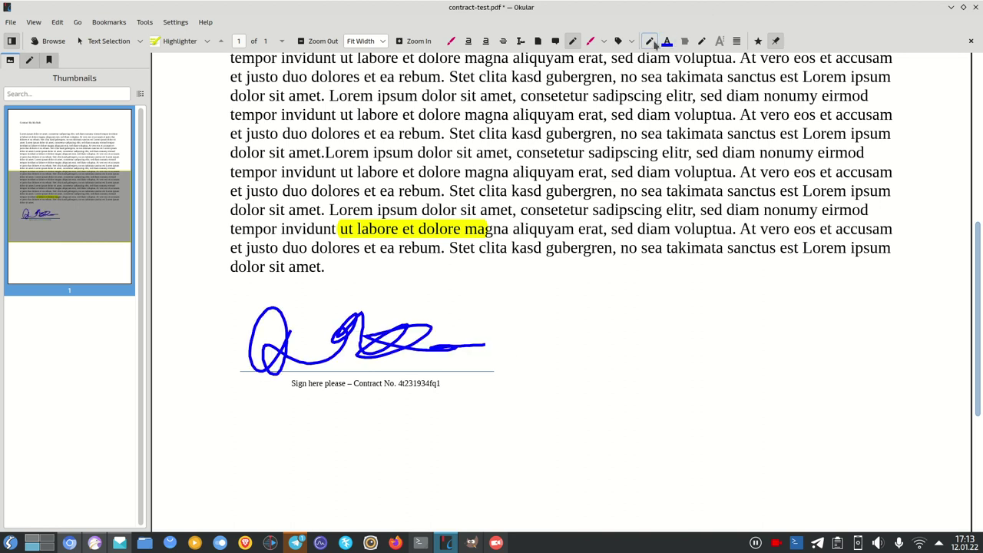
left_click(701, 43)
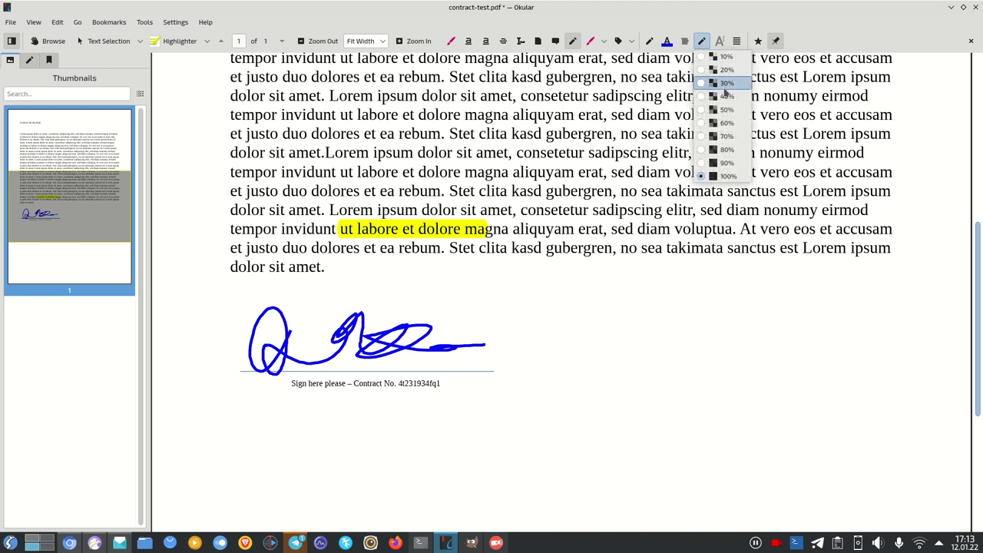
left_click(702, 43)
left_click(736, 40)
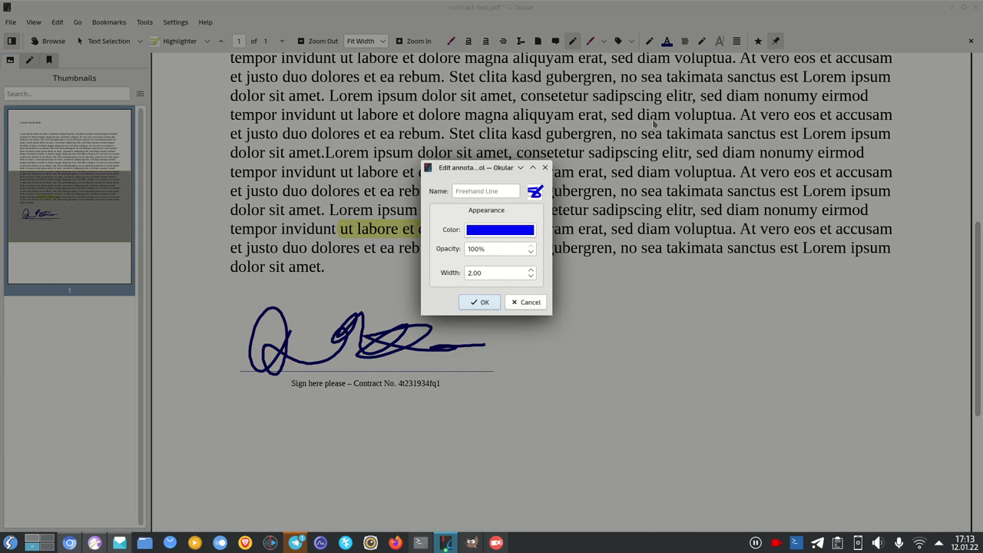
left_click(531, 276)
left_click(484, 302)
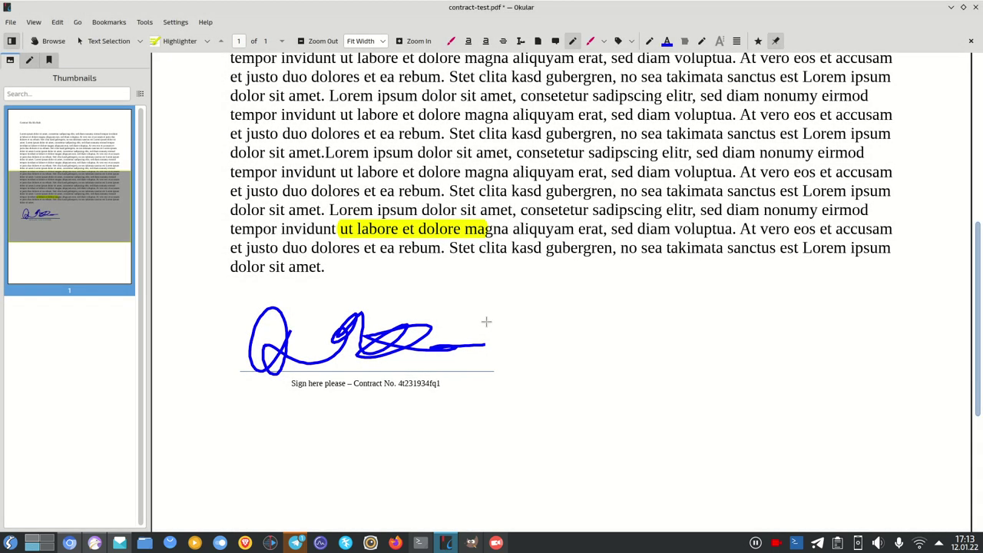
- Redraw the thinner blue signature above the signature line, then switch to GIMP
key("ctrl+z")
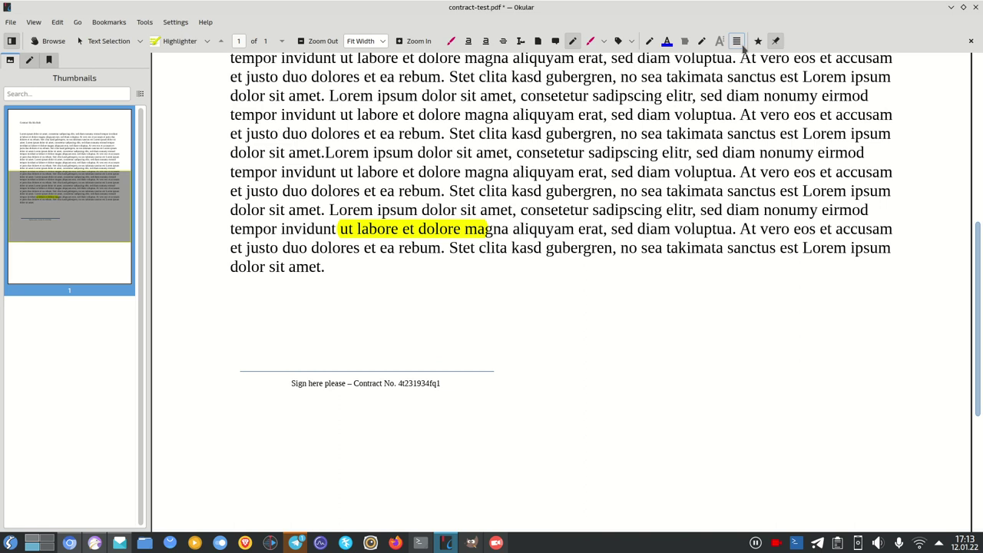
left_click(736, 40)
left_click(484, 302)
mouse_move(243, 332)
left_mouse_down()
mouse_move(414, 346)
mouse_move(461, 335)
left_mouse_up()
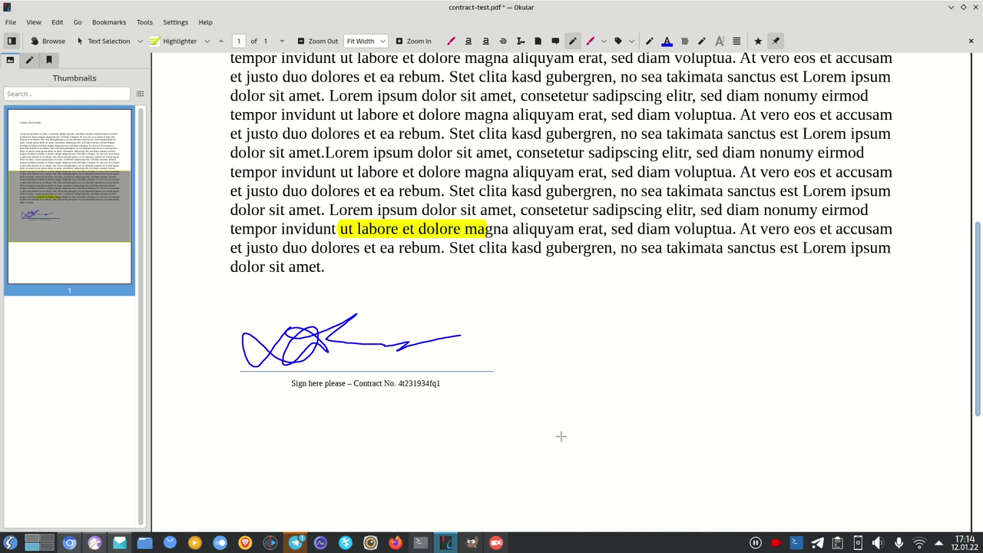
left_click(472, 542)
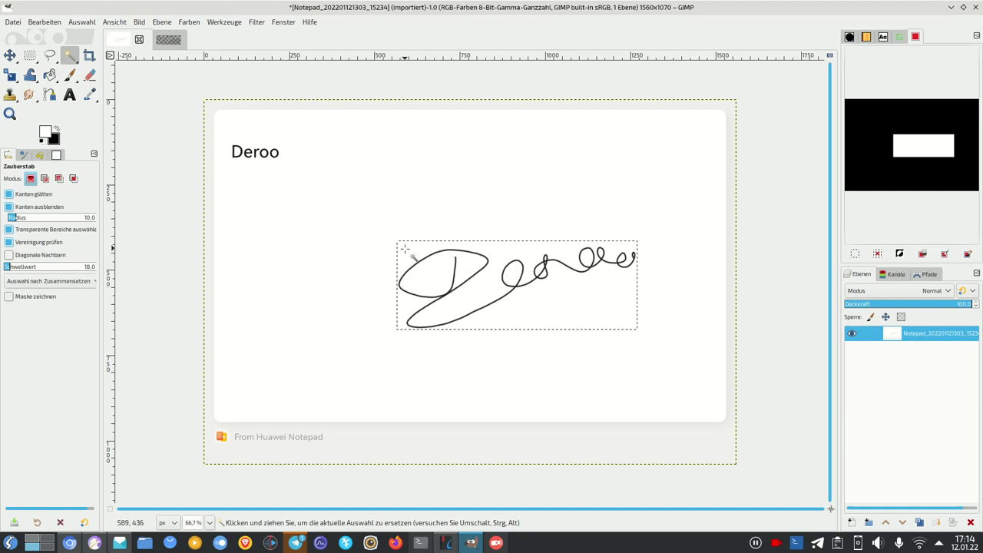
- Check the signature-test image in GIMP, then return to the contract in Okular
left_click(175, 43)
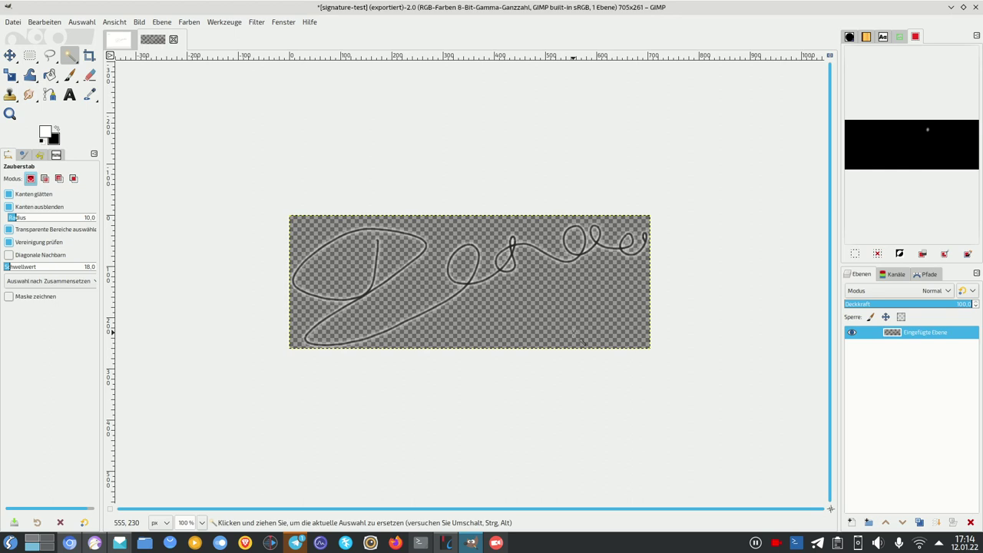
left_click(446, 543)
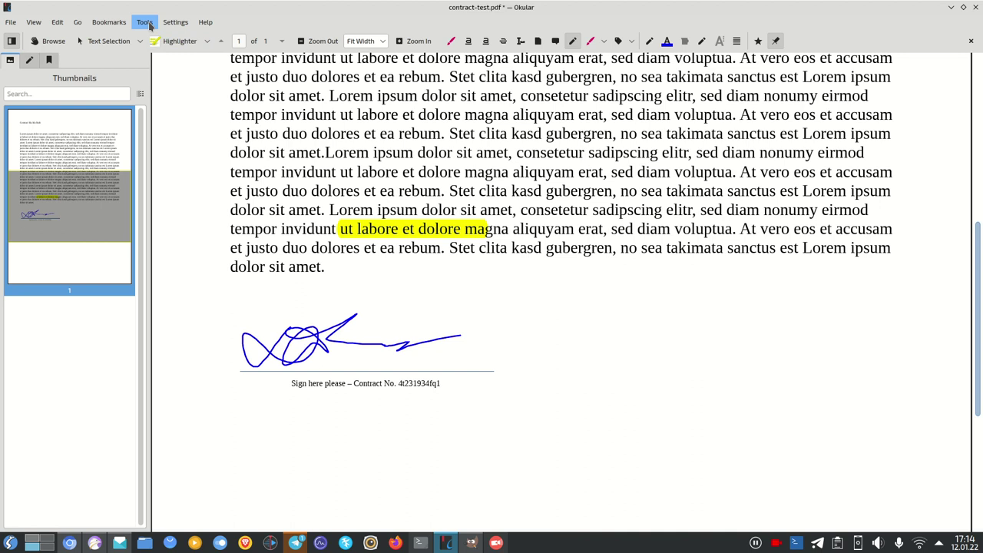
- In Okular's annotation settings, start a new annotation tool named 'Signature-Test'
left_click(175, 21)
left_click(215, 146)
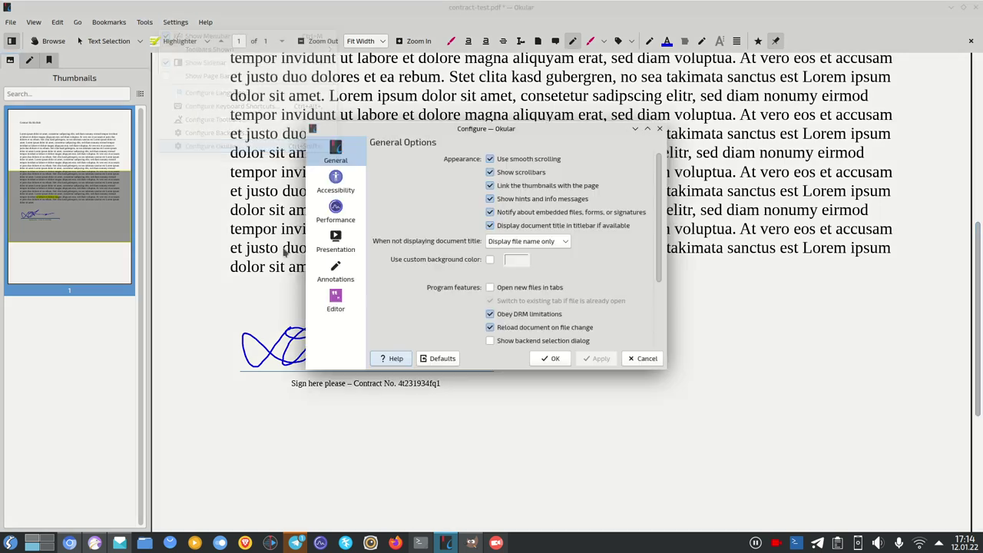
left_click(336, 275)
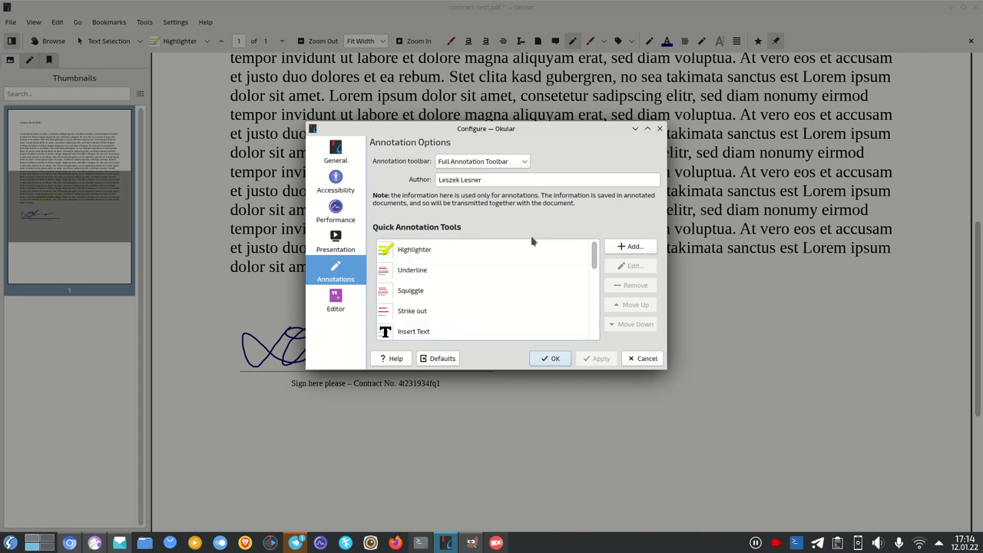
left_click(644, 248)
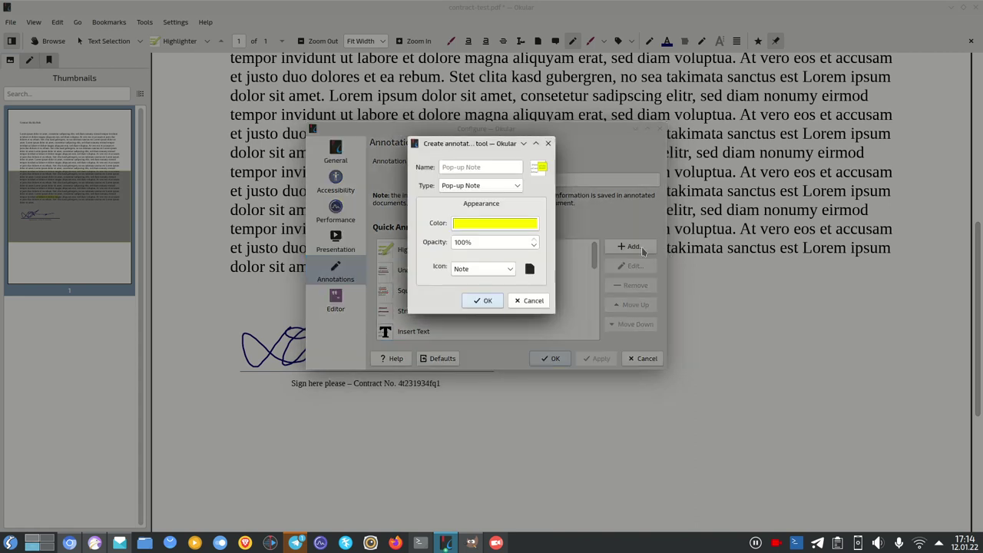
left_click(464, 169)
type("Signature")
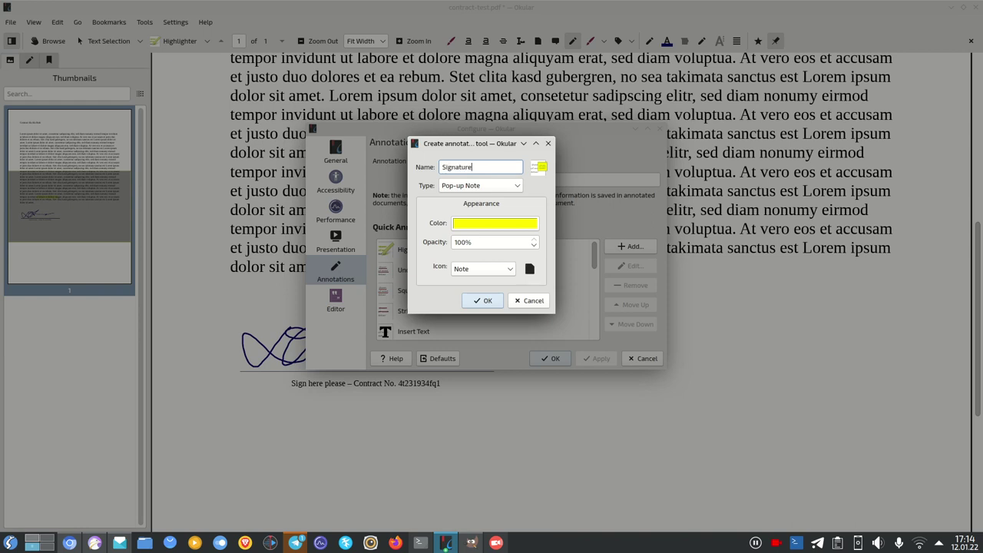
type("-Test")
- Make it a Stamp using signature-test.png from Pictures, then confirm and apply
left_click(480, 185)
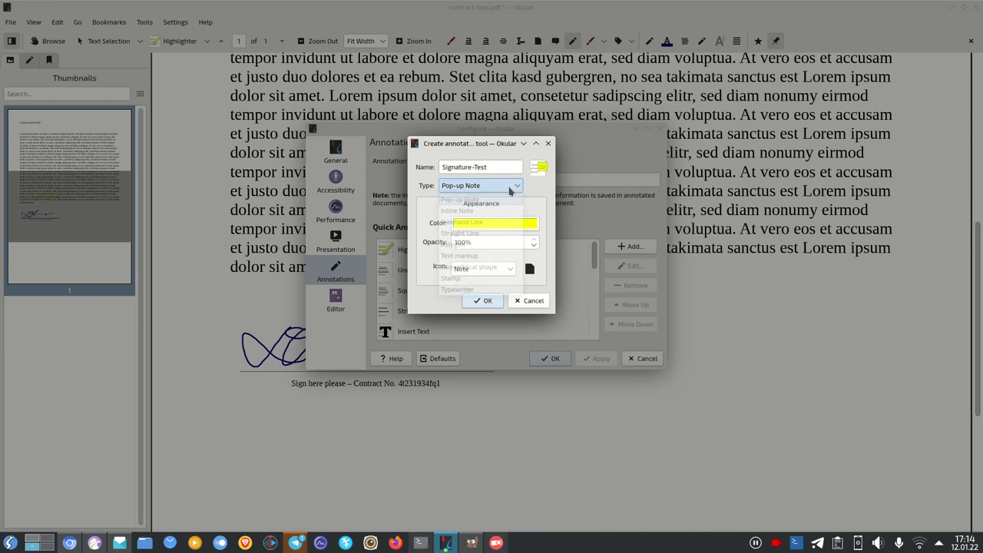
left_click(487, 280)
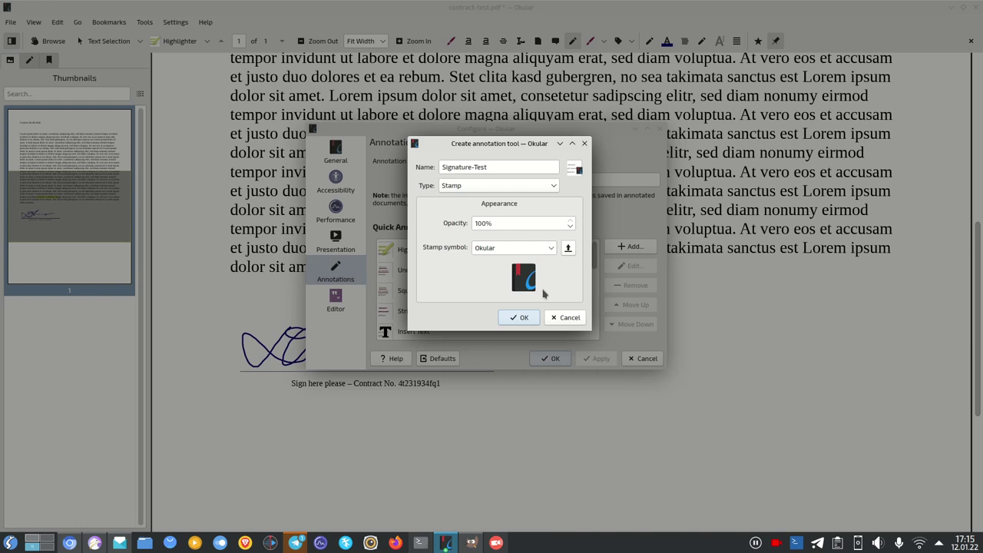
left_click(568, 247)
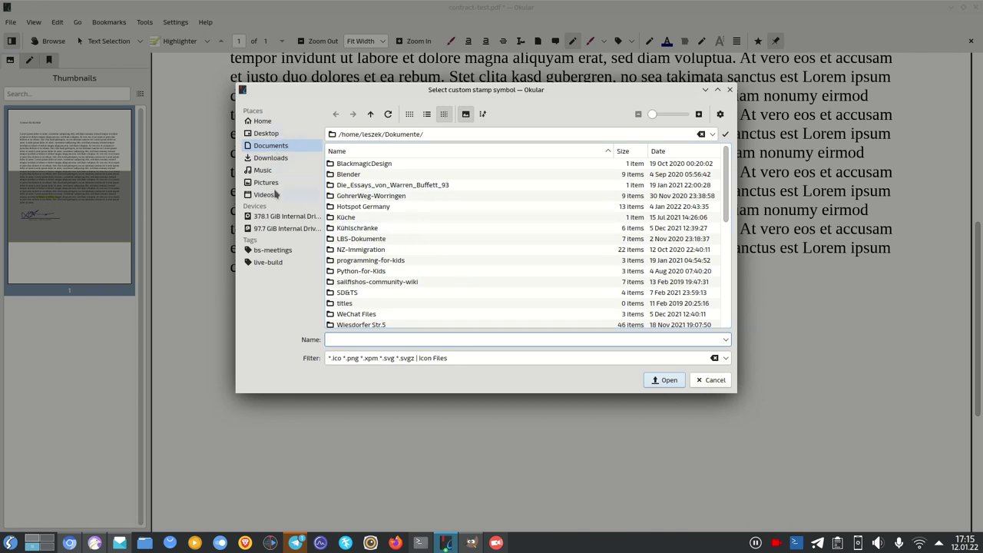
left_click(266, 182)
type("s")
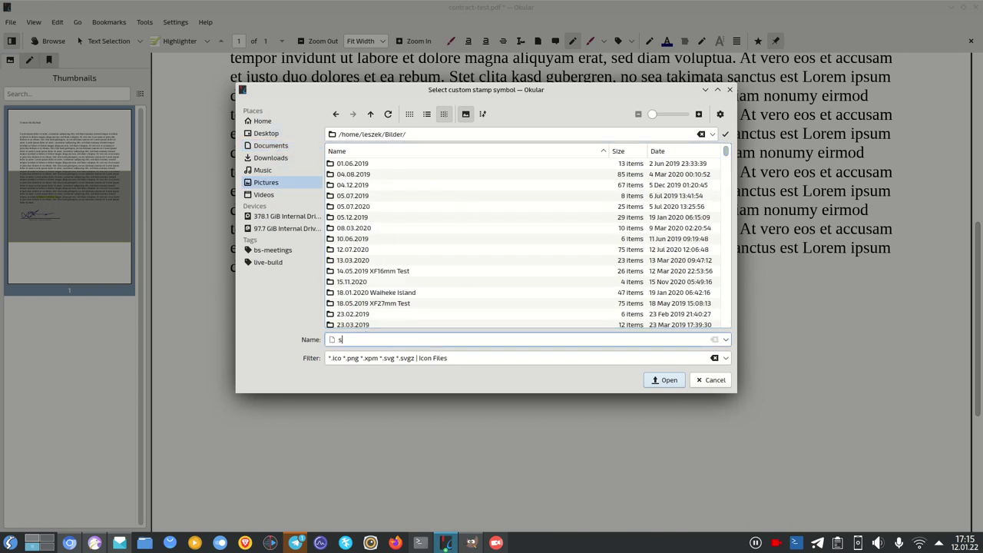
type("ign")
key("Down")
key("Return")
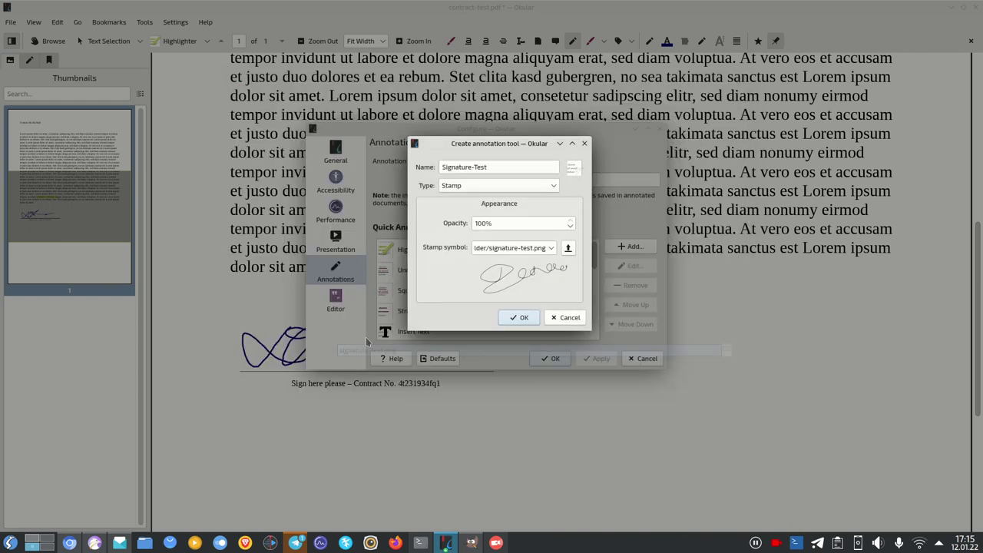
left_click(523, 318)
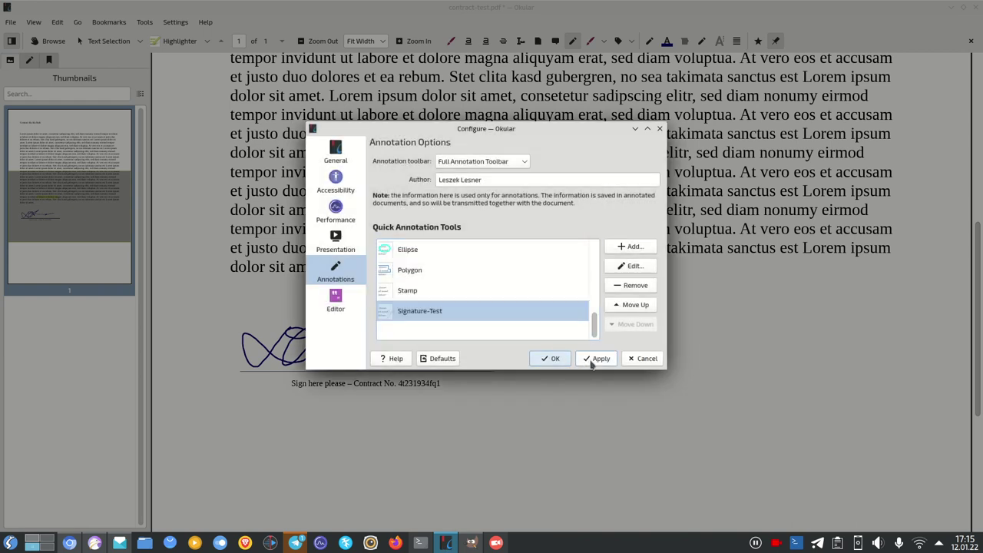
left_click(593, 359)
- Close the configuration, undo the drawn signature and highlight, and select the Signature-Test stamp tool
left_click(550, 358)
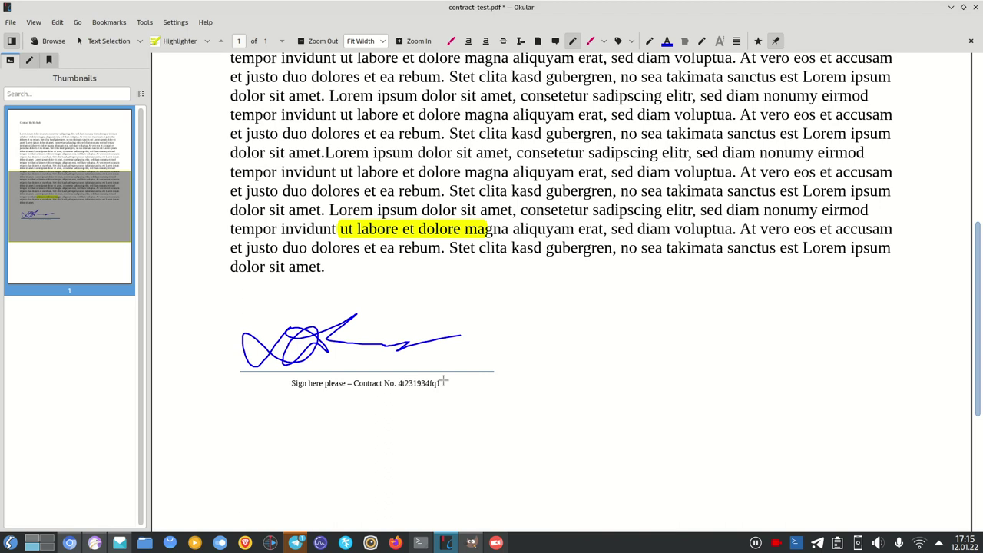
key("ctrl+z")
key("ctrl+z")
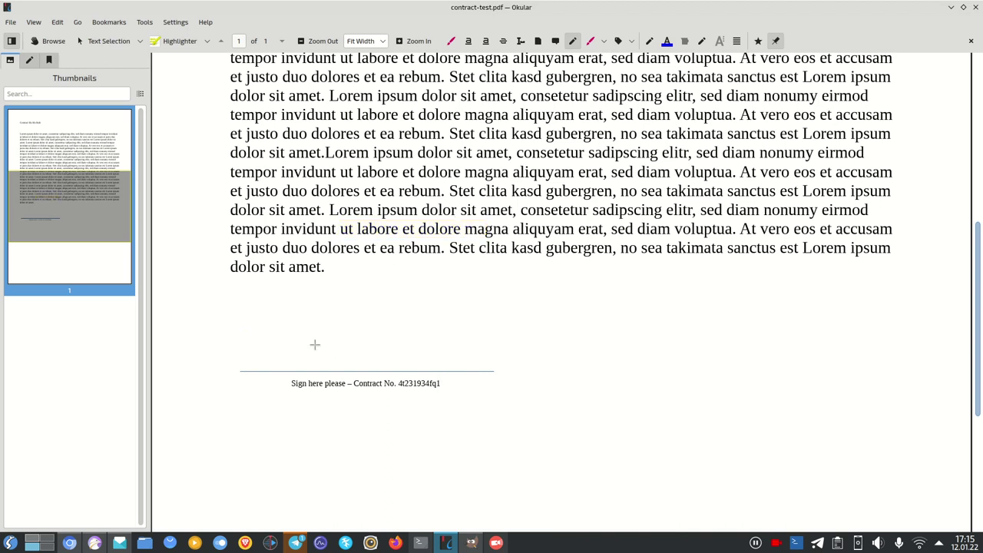
left_click(151, 22)
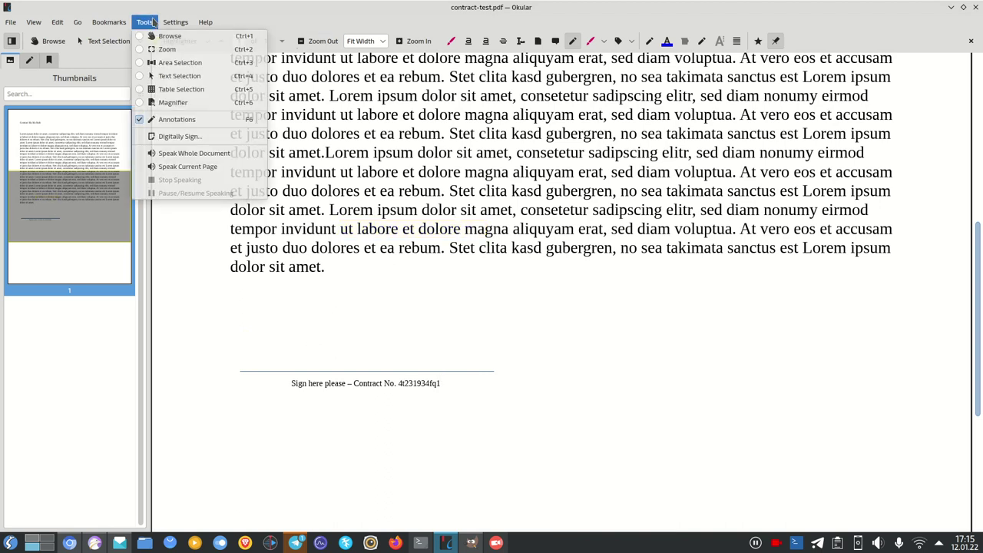
left_click(214, 122)
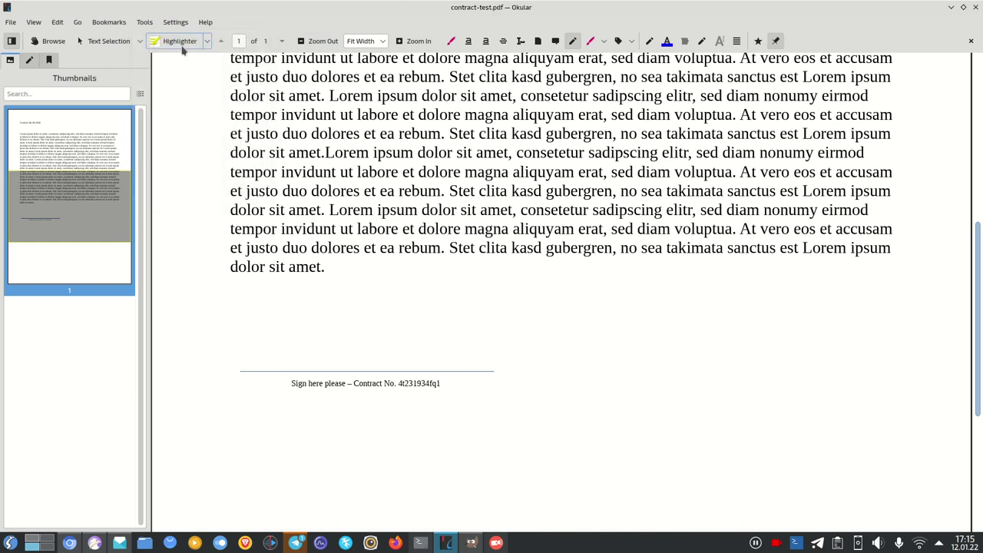
left_click(206, 43)
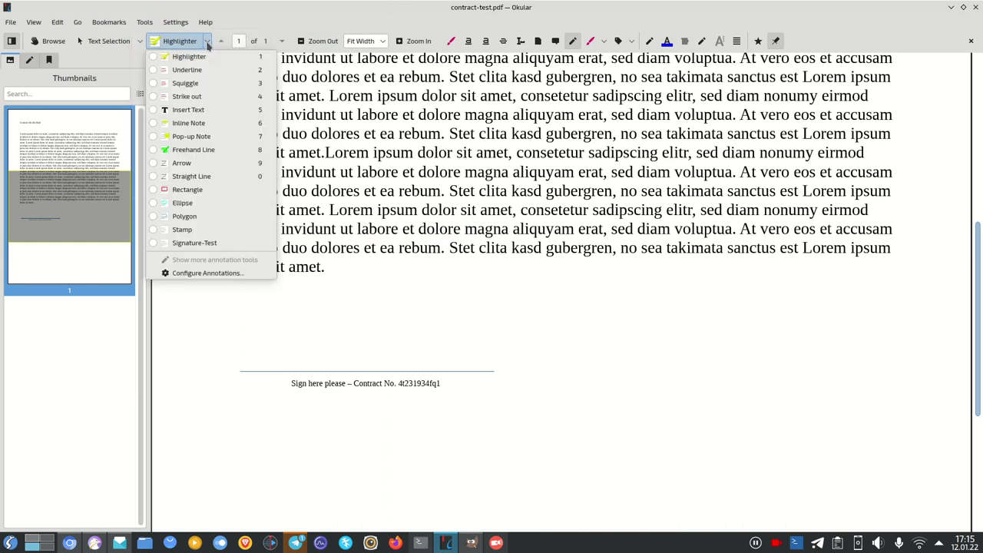
left_click(194, 243)
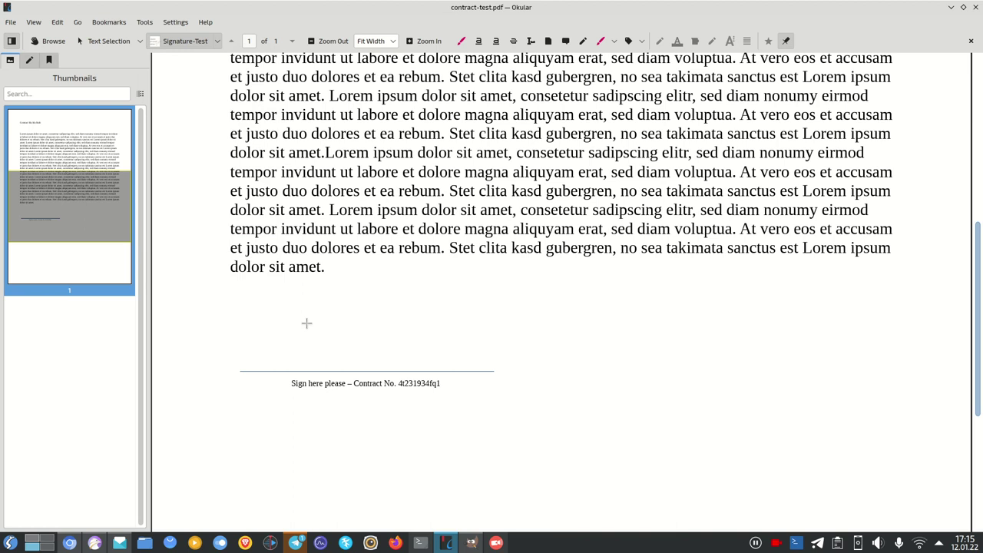
- Stamp the Signature-Test image on the signature line, undoing too-small, stray and oversized attempts
left_click(262, 328)
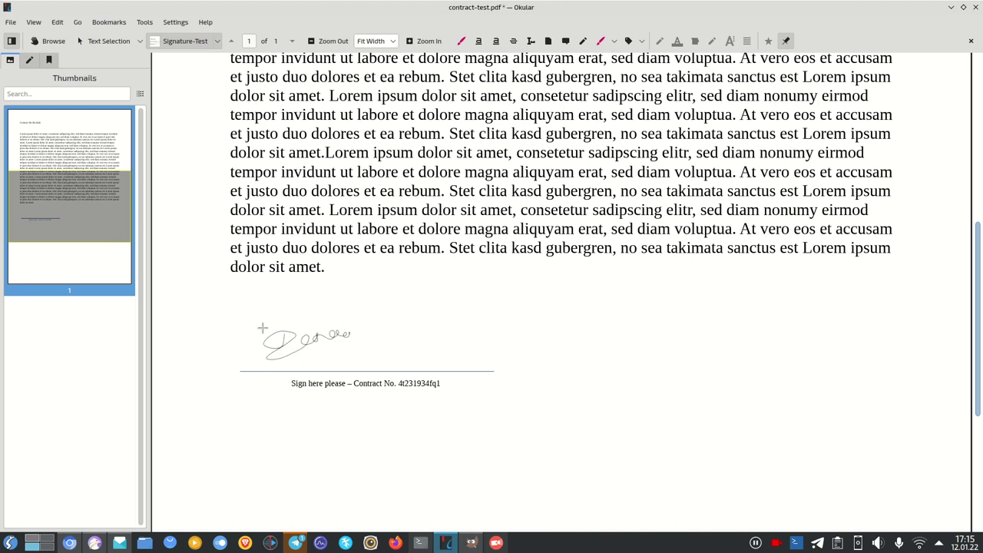
left_click(484, 382)
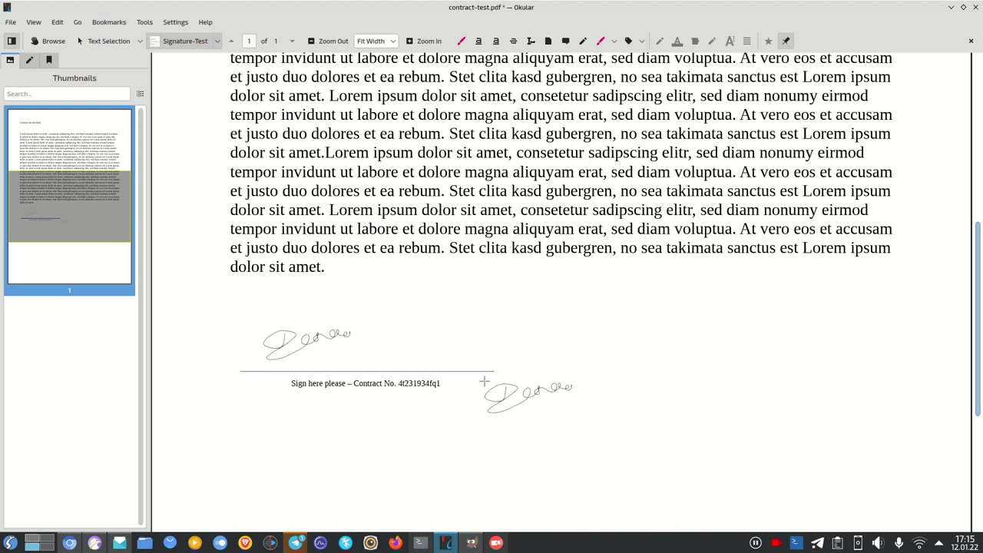
key("ctrl+z")
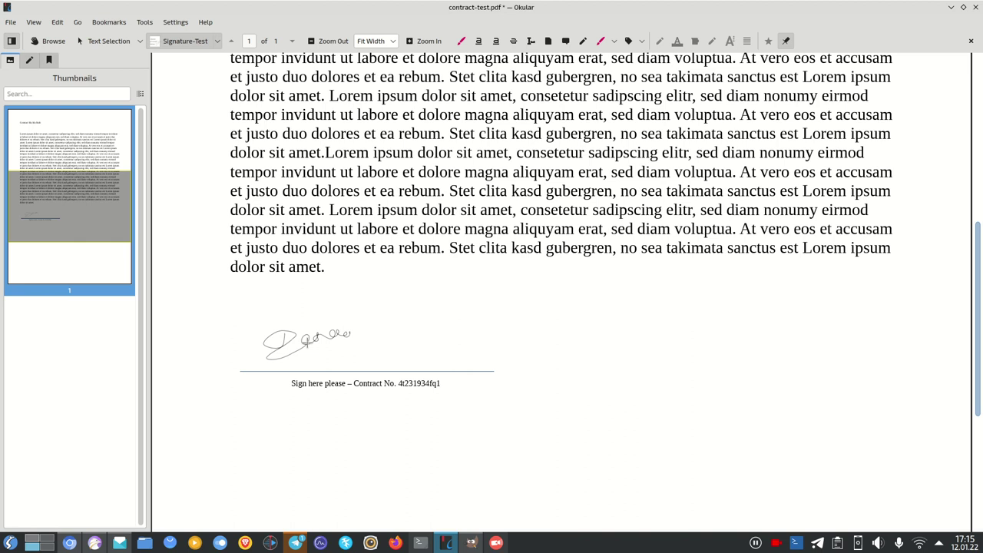
key("ctrl+z")
left_click_drag(242, 304, 482, 365)
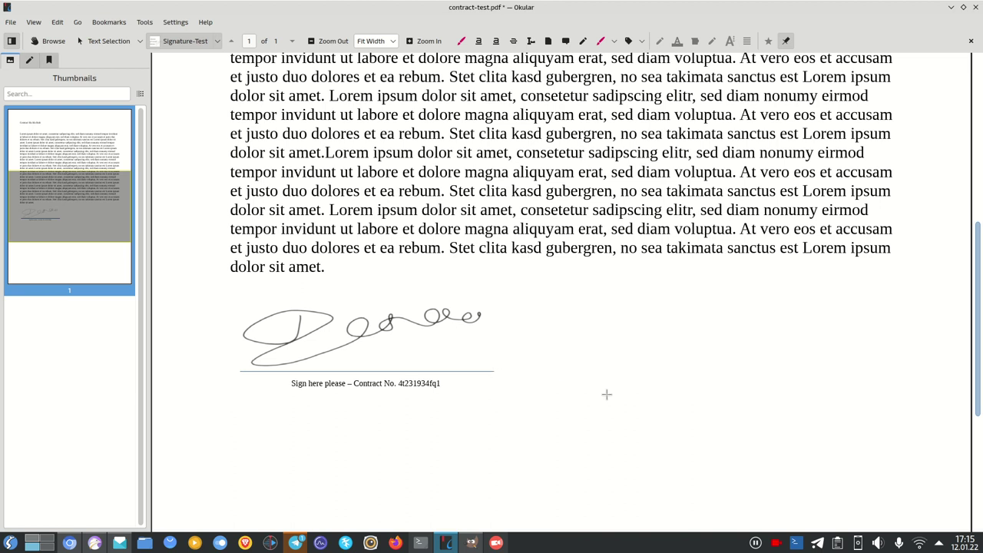
key("ctrl+z")
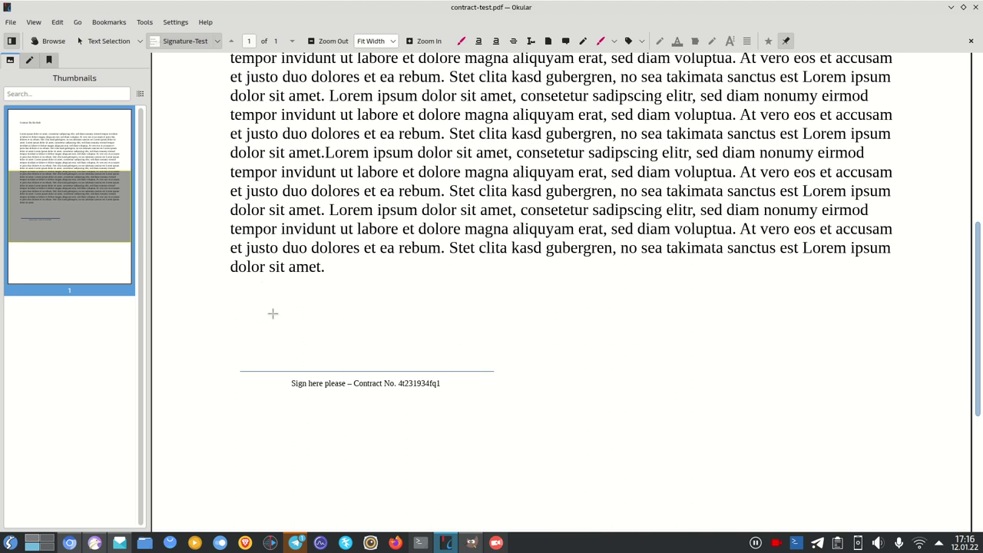
mouse_move(270, 313)
left_mouse_down()
mouse_move(393, 364)
mouse_move(444, 373)
left_mouse_up()
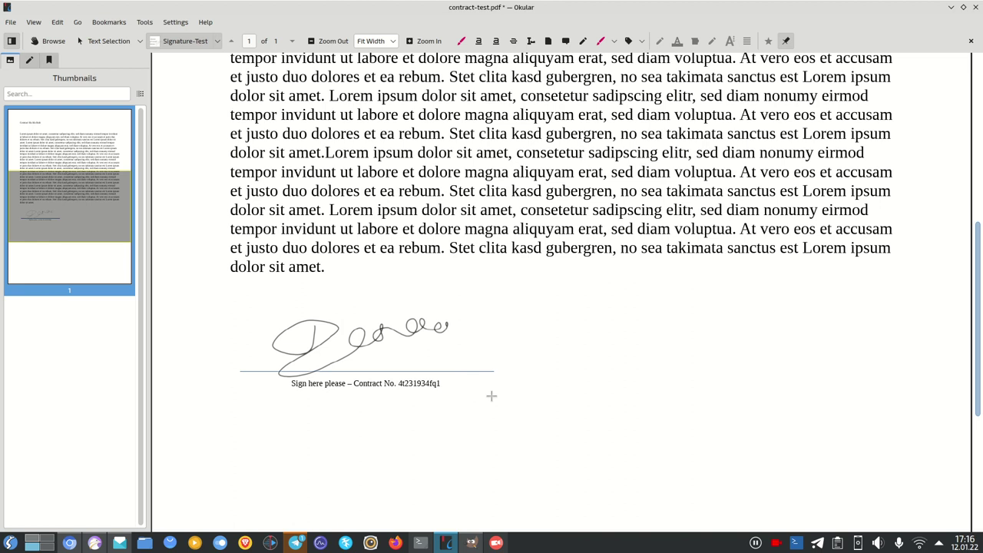
left_click(217, 41)
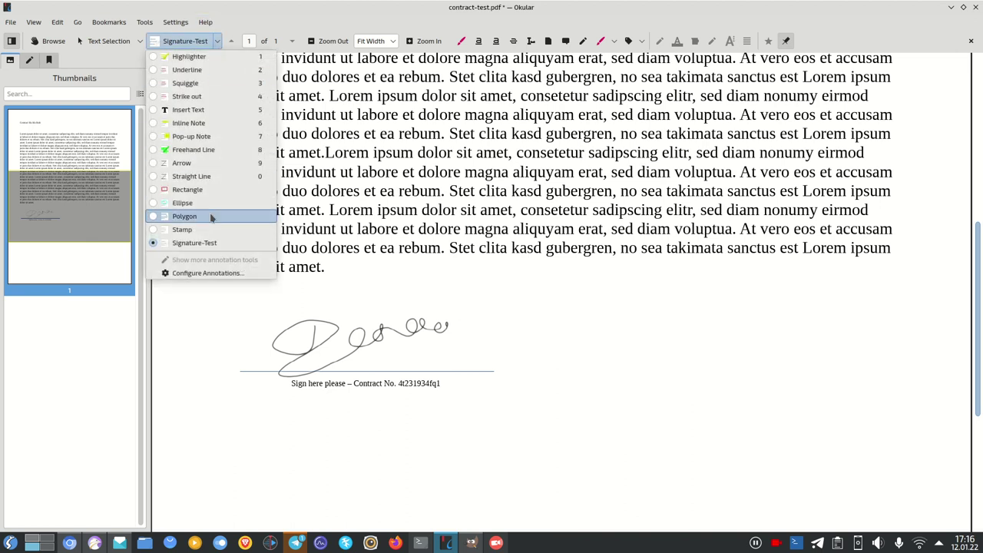
left_click(217, 42)
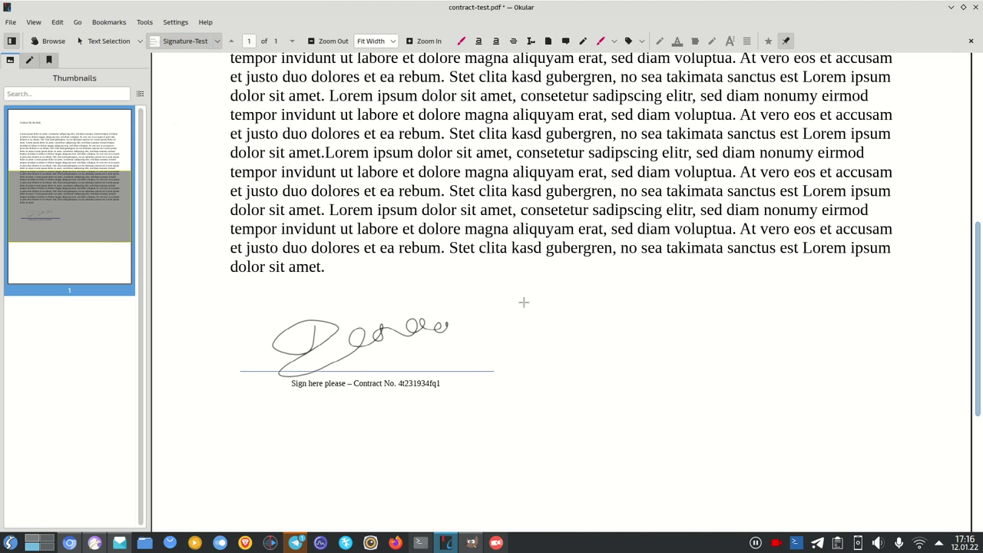
scroll(613, 341, "up", 5)
scroll(609, 355, "down", 6)
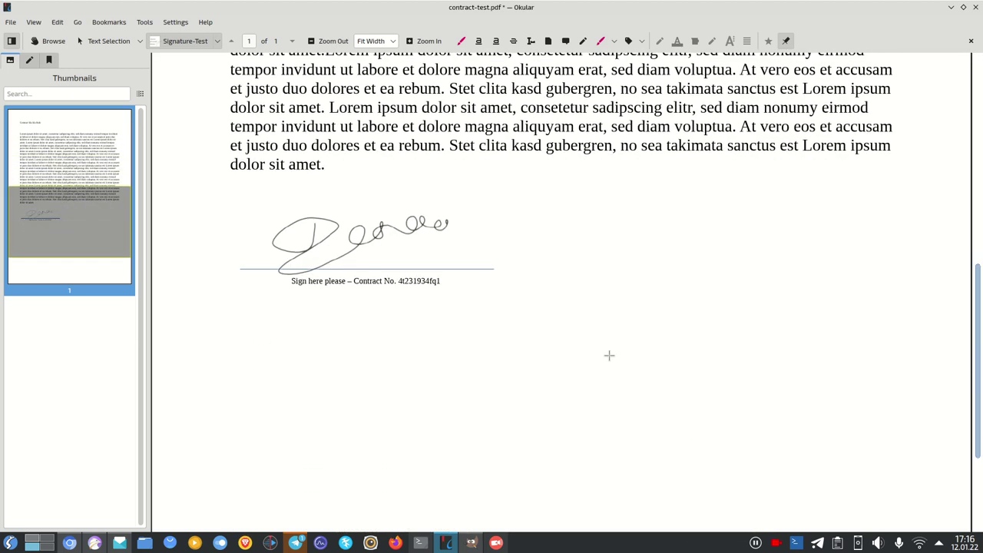
scroll(609, 355, "up", 5)
left_click(11, 22)
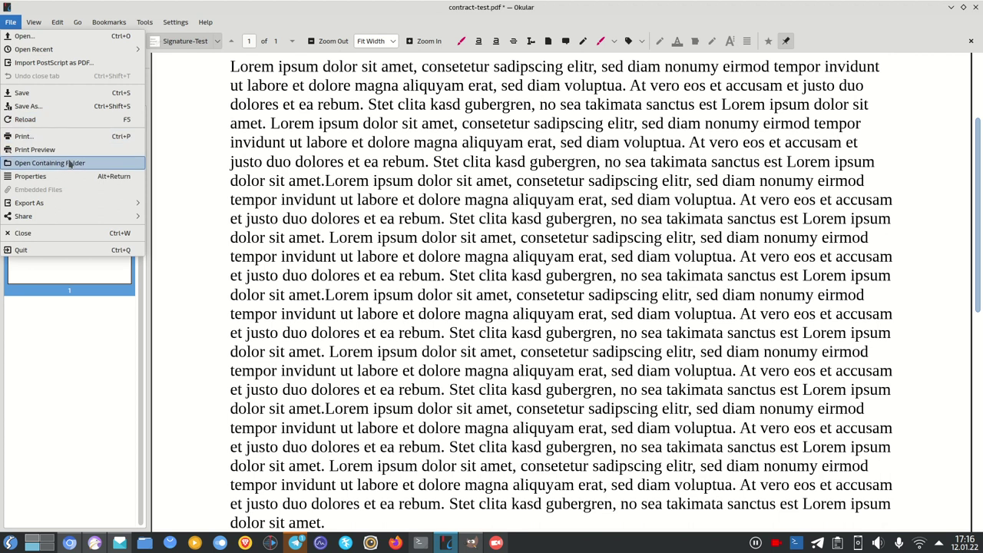
mouse_move(85, 208)
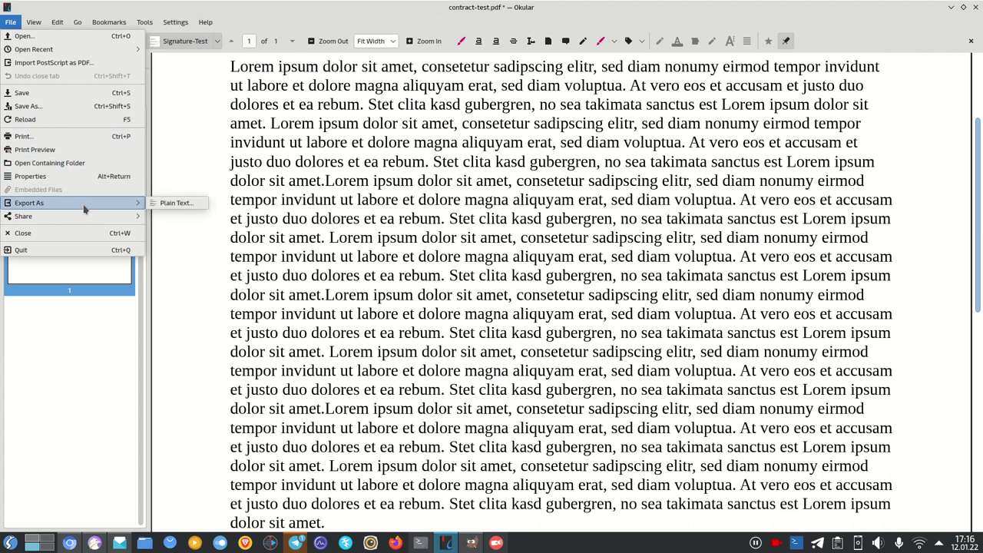
left_click(507, 395)
scroll(507, 394, "down", 6)
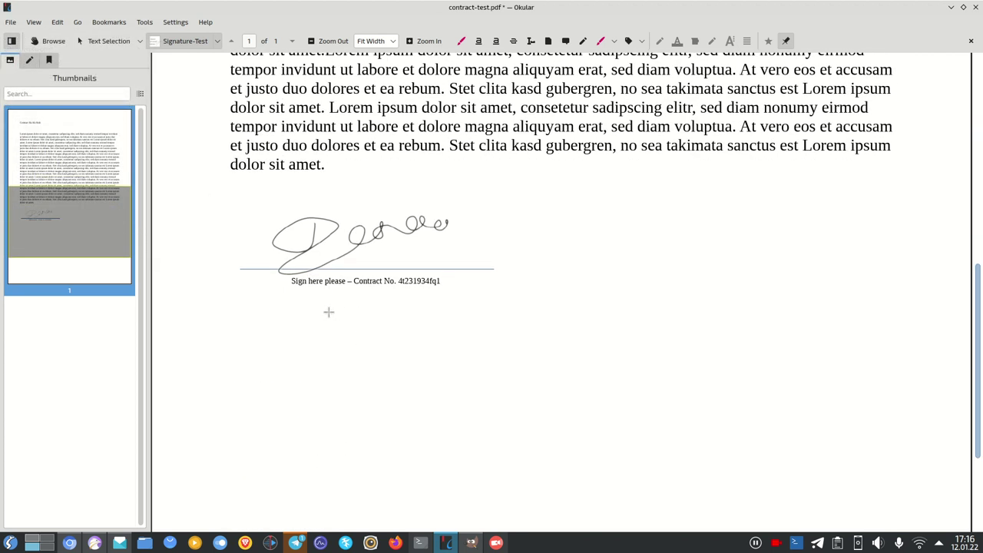
scroll(434, 348, "up", 4)
scroll(444, 353, "down", 1)
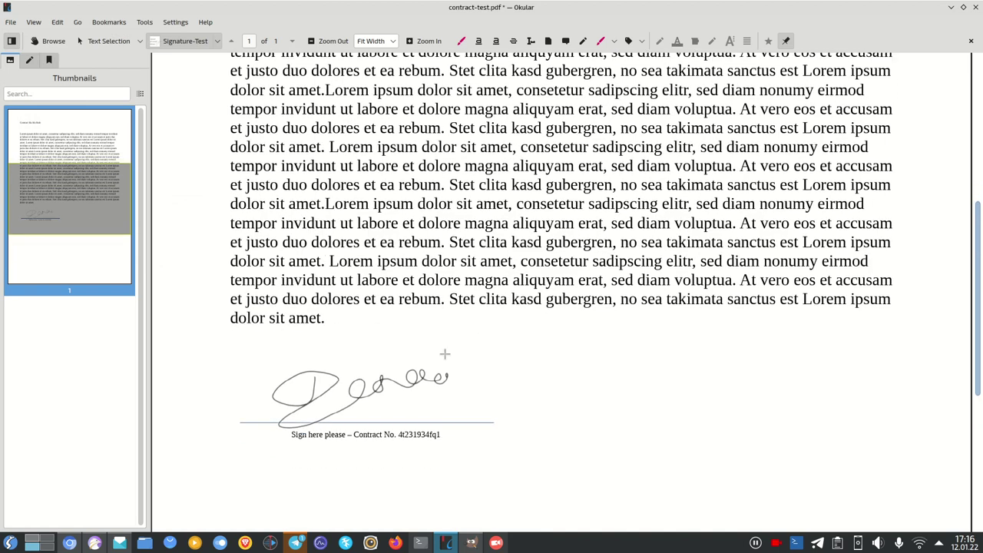
scroll(444, 353, "up", 5)
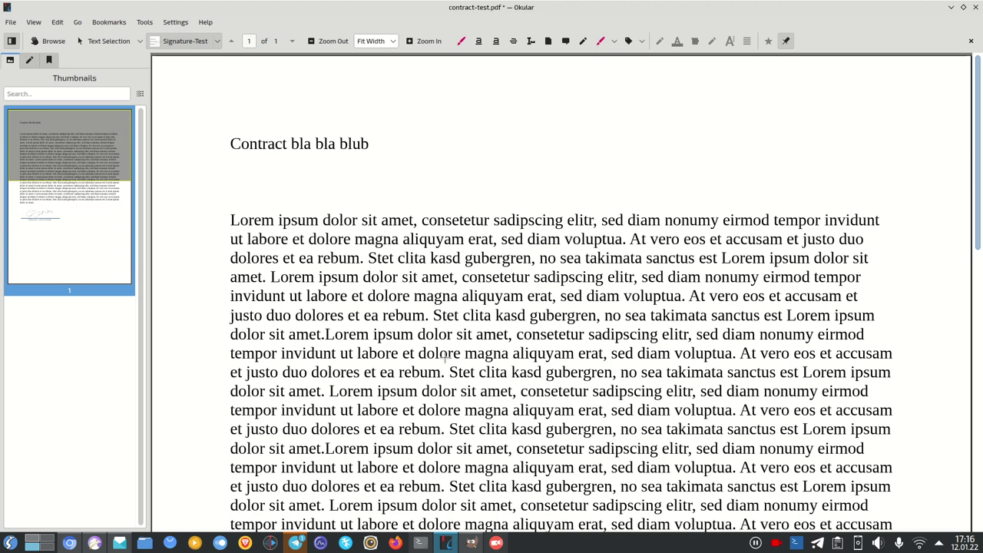
scroll(570, 346, "down", 5)
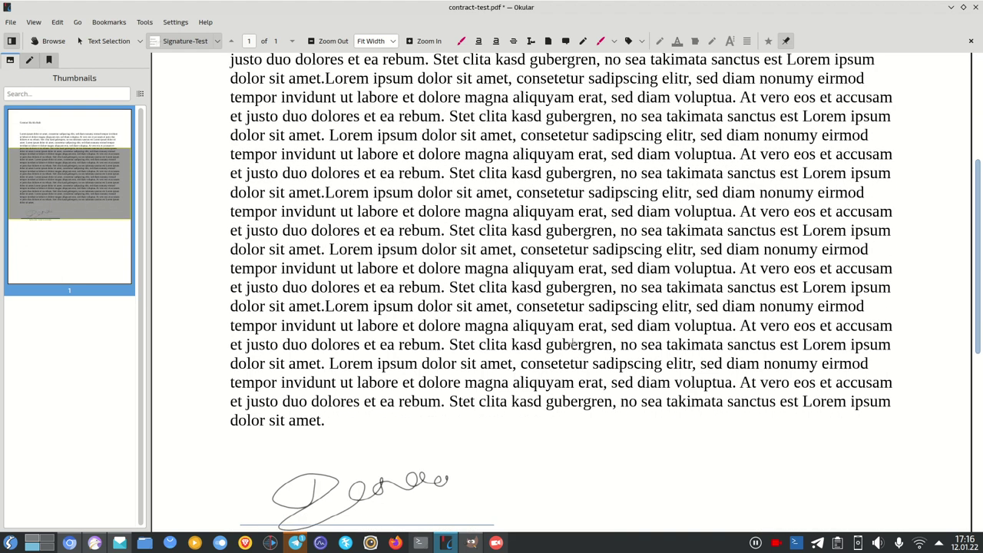